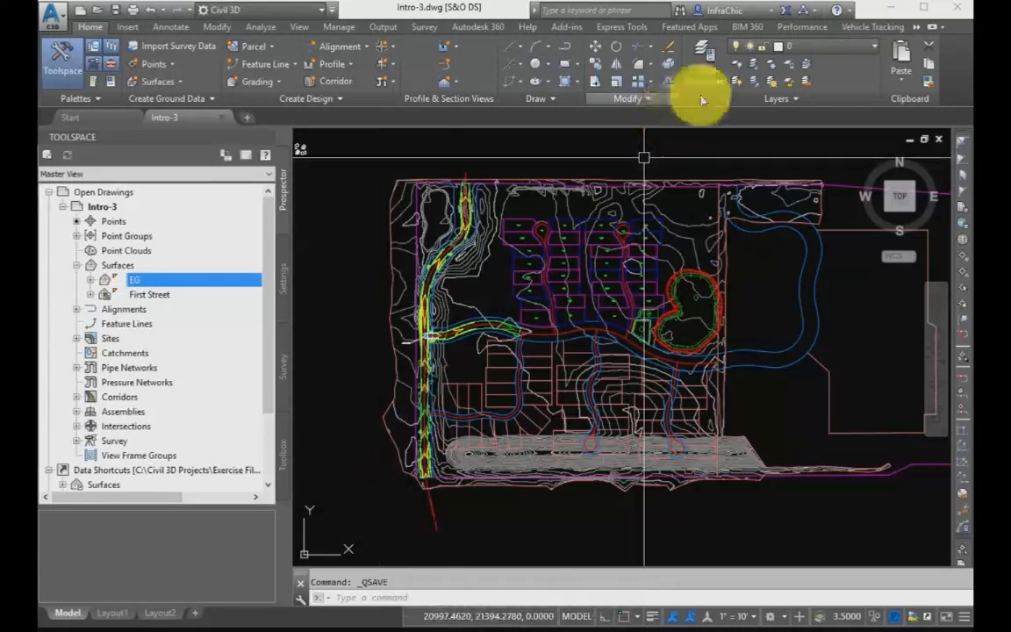
Freeze the layer of the EG surface contours and restore the previous layer state.
click(771, 63)
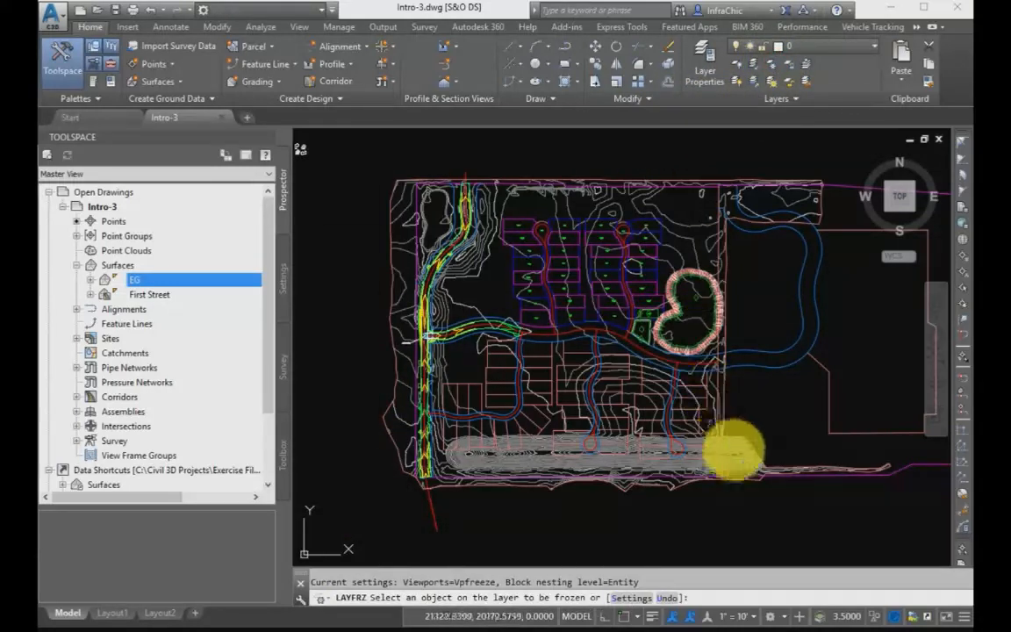
click(738, 456)
key(Return)
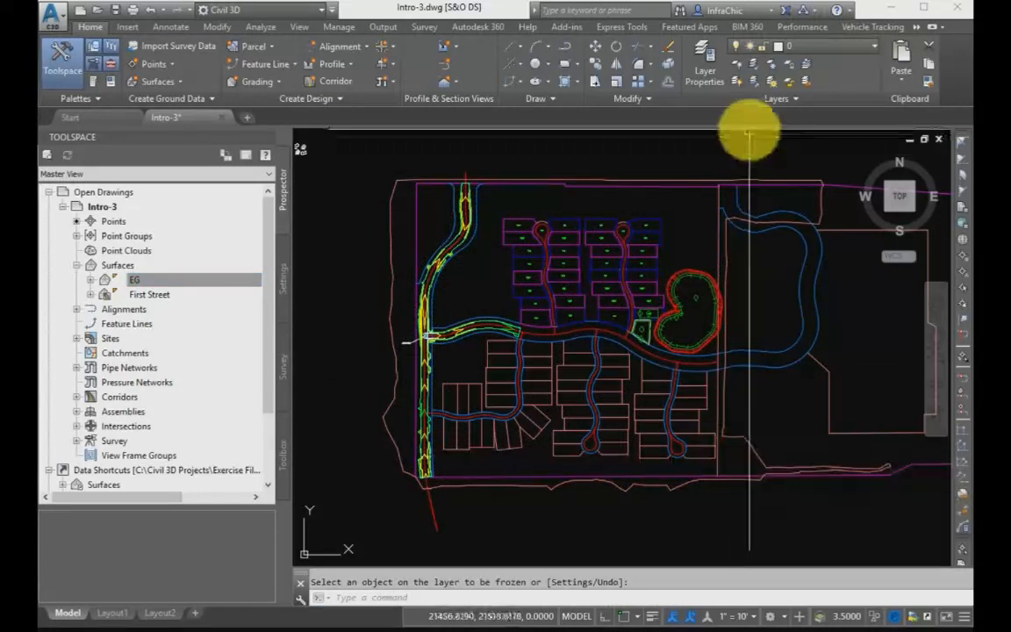
click(795, 100)
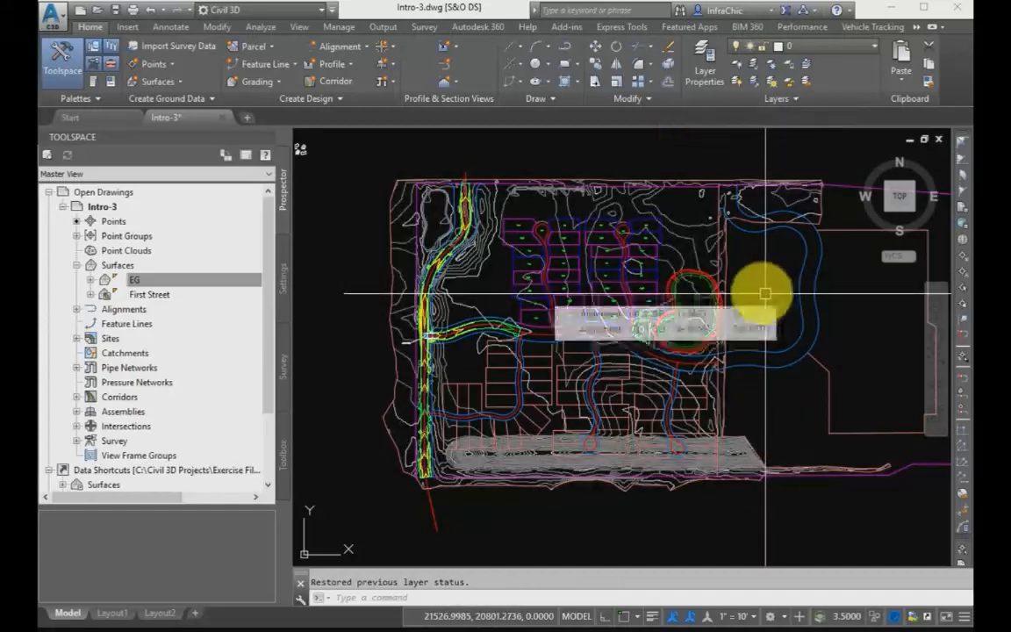
Examine the component visibility, layers, colors, linetypes and lineweights in the plan display settings of the EG surface's style.
click(689, 223)
right_click(689, 225)
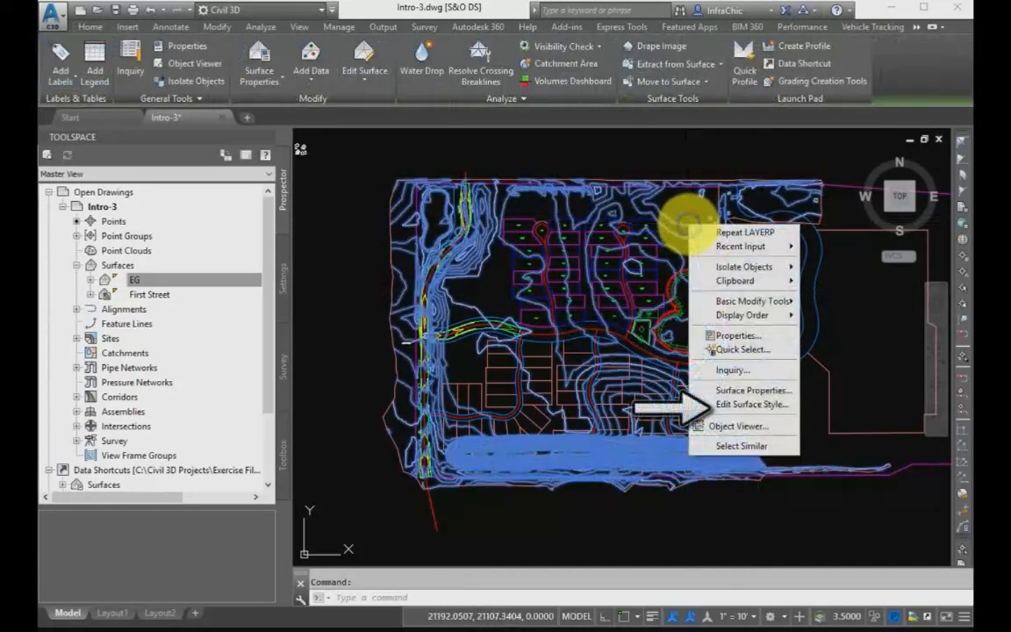
click(729, 405)
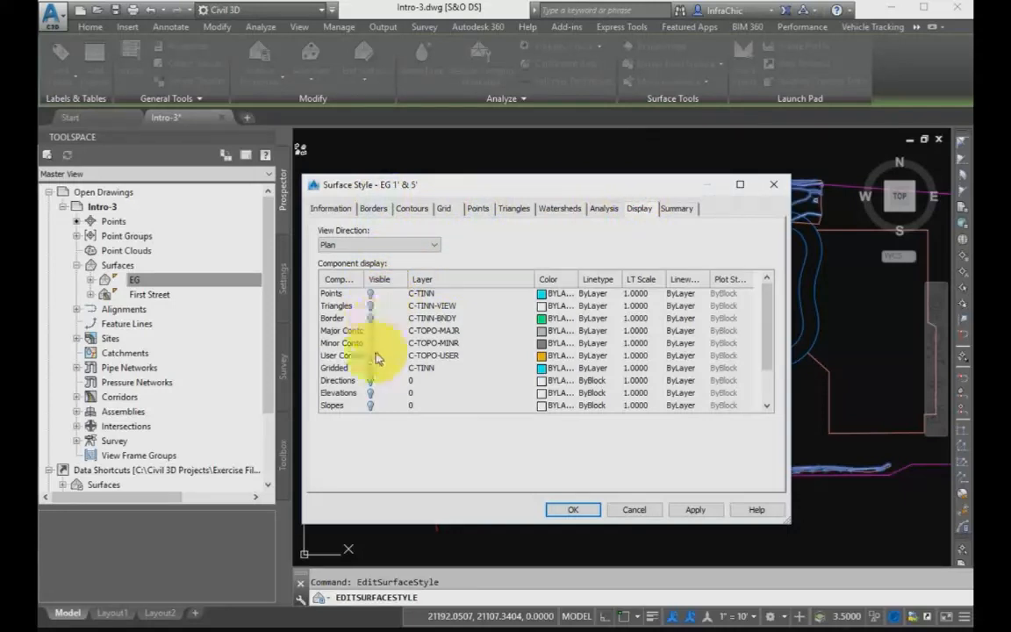
drag(363, 279, 406, 282)
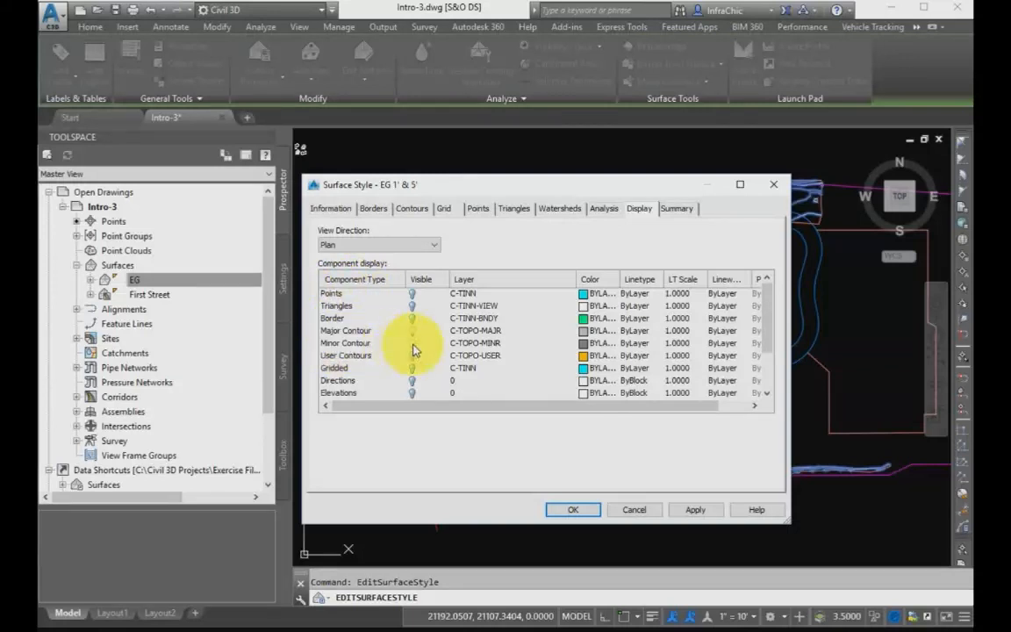
drag(622, 279, 656, 279)
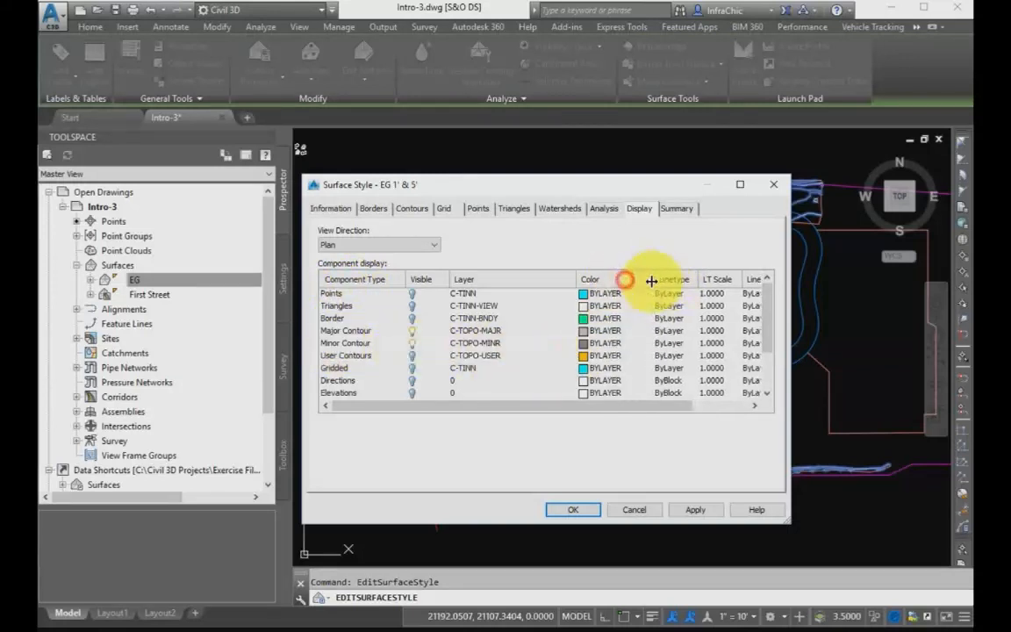
drag(655, 405, 718, 413)
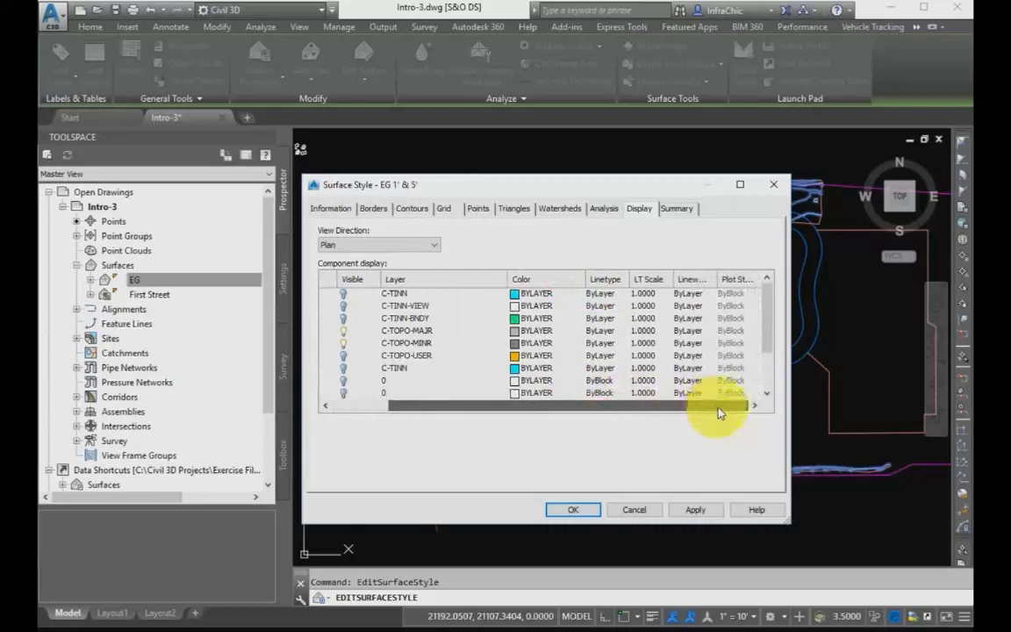
drag(720, 279, 740, 279)
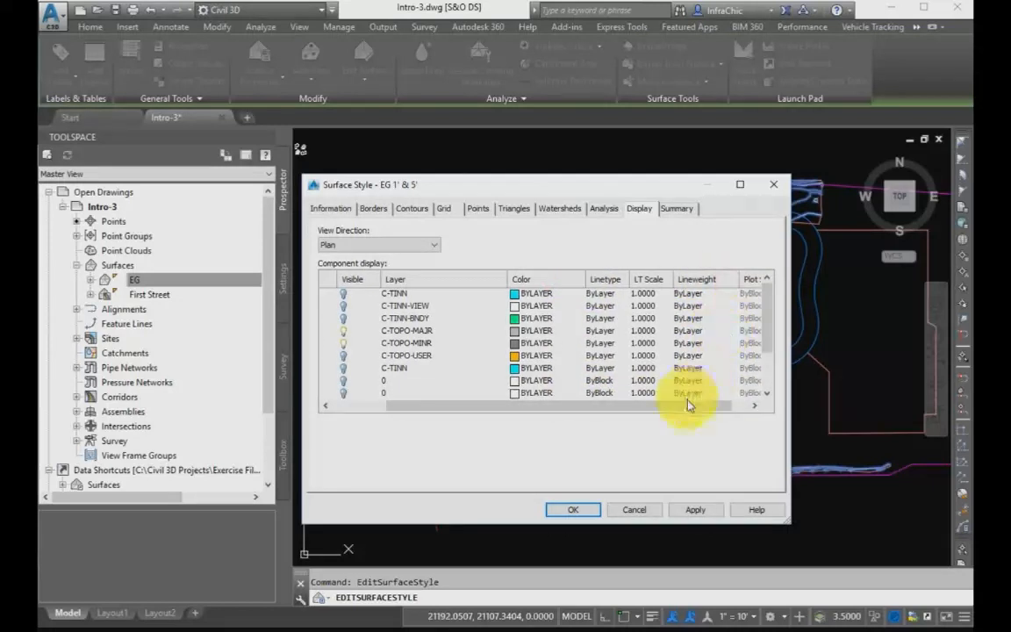
drag(687, 405, 591, 402)
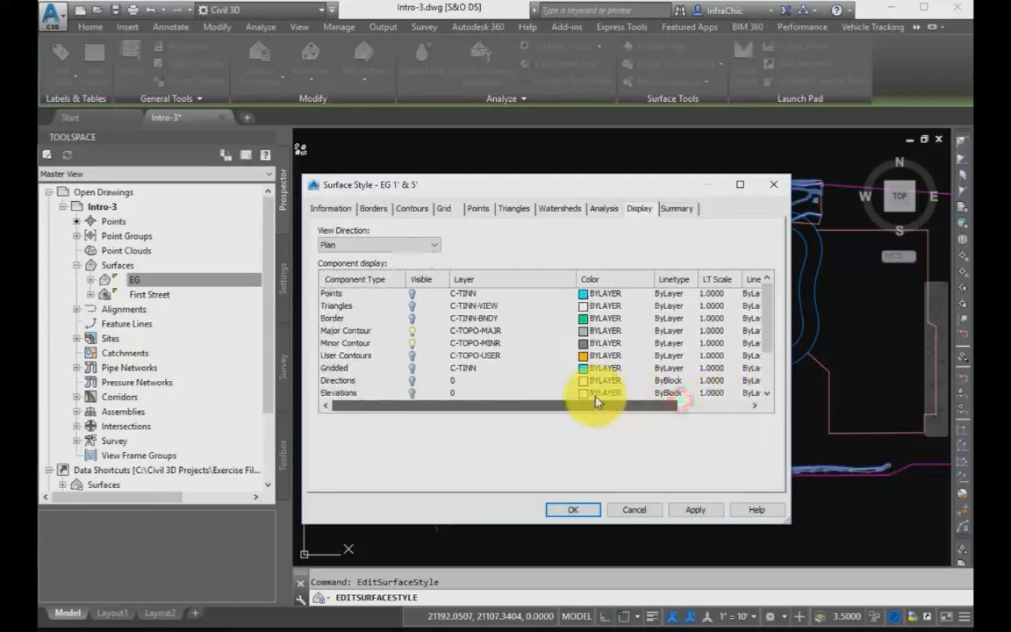
scroll(537, 344, down, 1)
scroll(539, 344, up, 1)
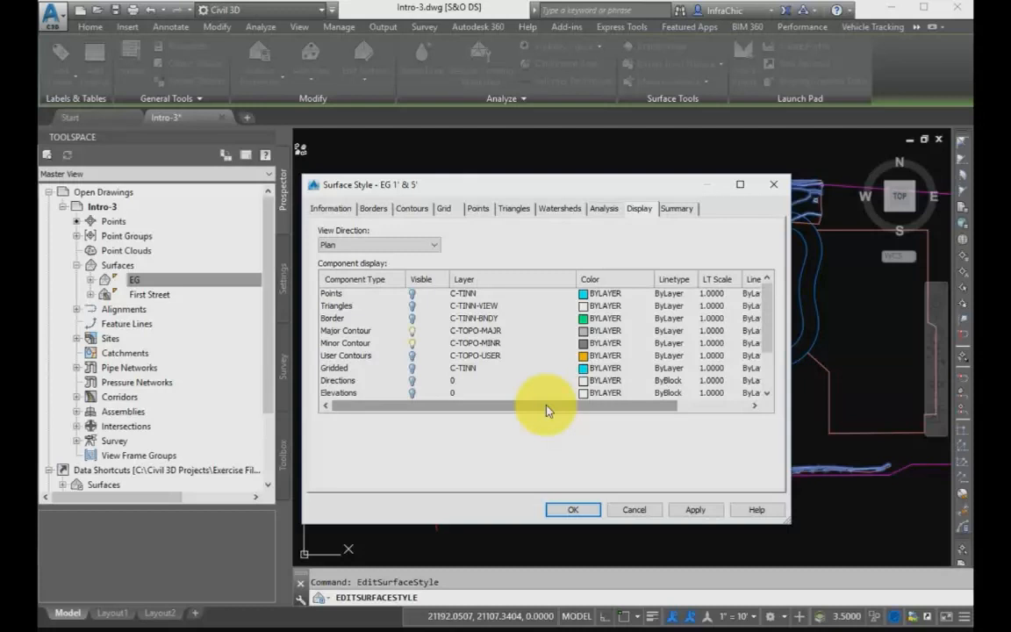
drag(577, 279, 533, 278)
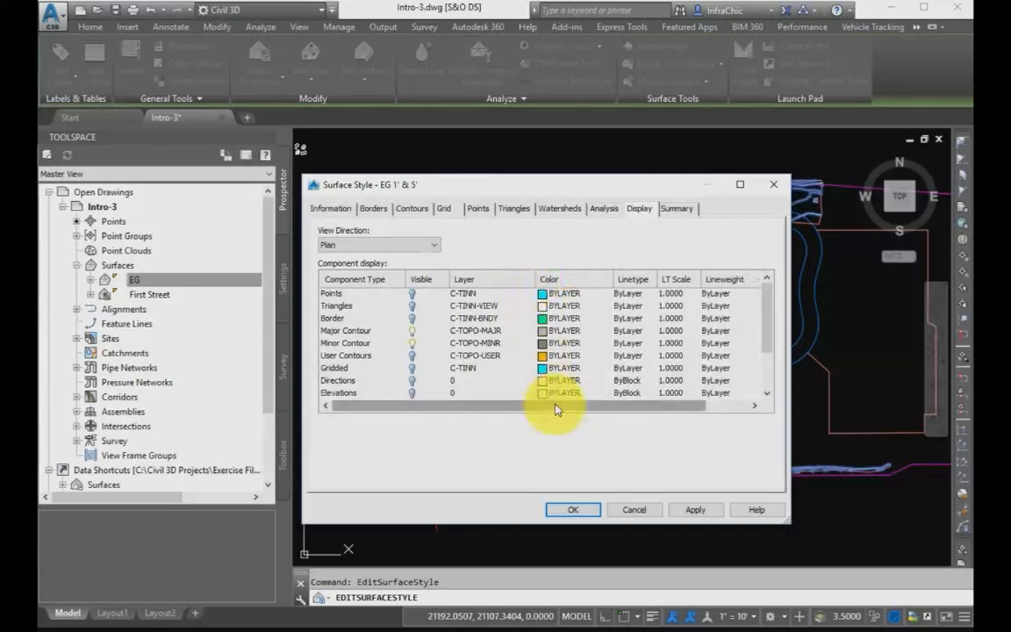
drag(555, 408, 518, 408)
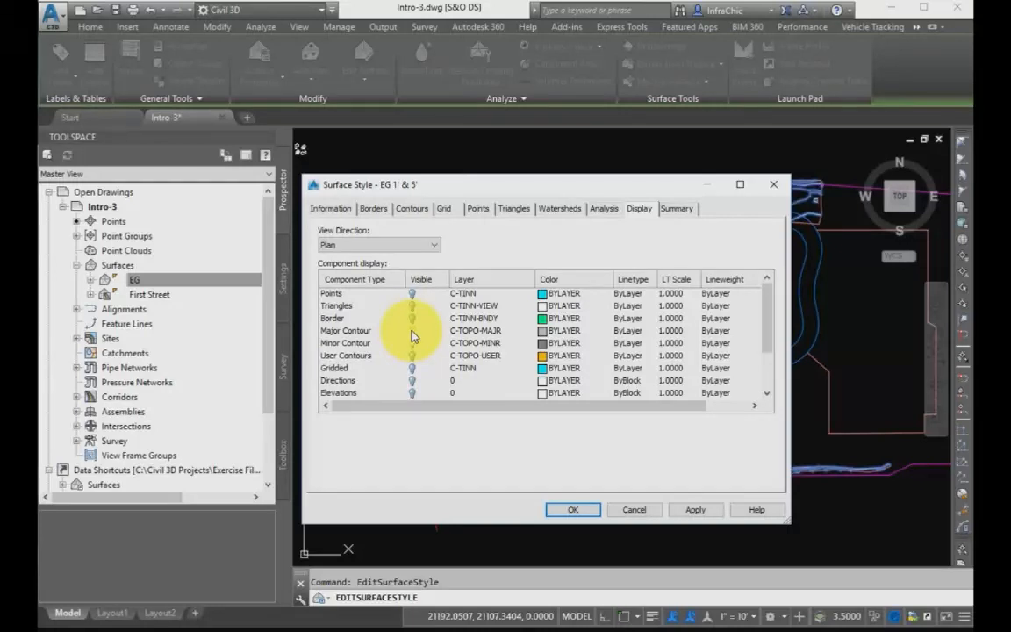
click(636, 510)
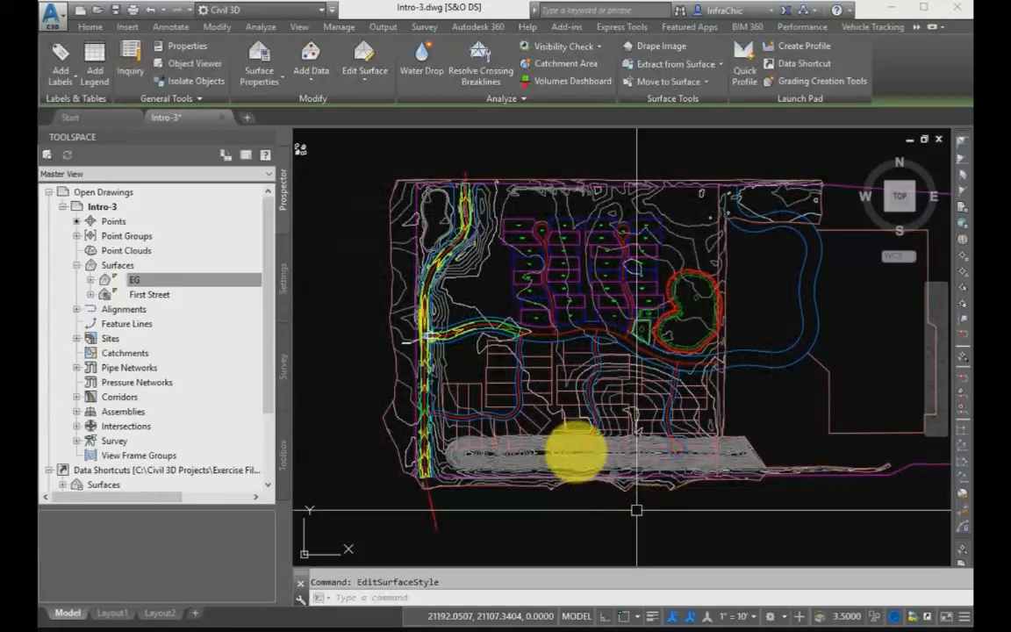
Change the surface style of the EG surface to Contours 1' and 5'.
click(540, 443)
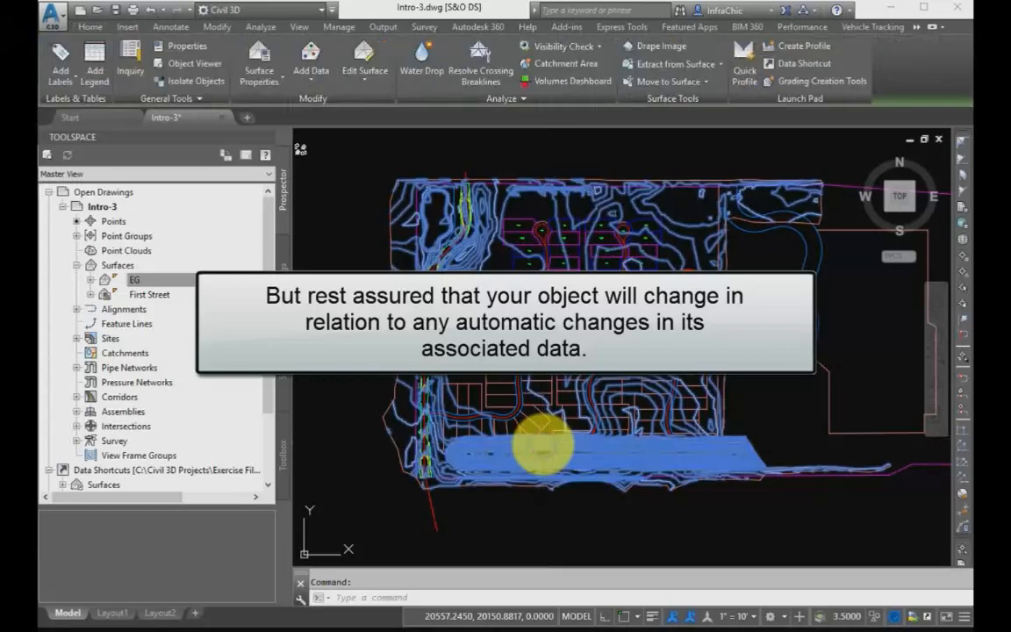
right_click(544, 445)
click(580, 611)
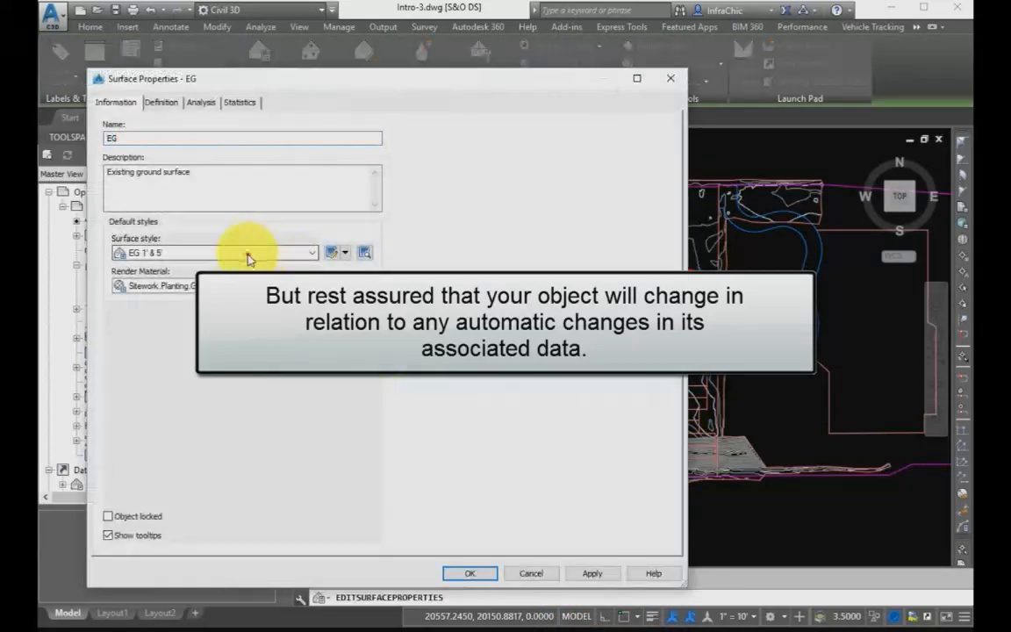
click(246, 254)
click(193, 341)
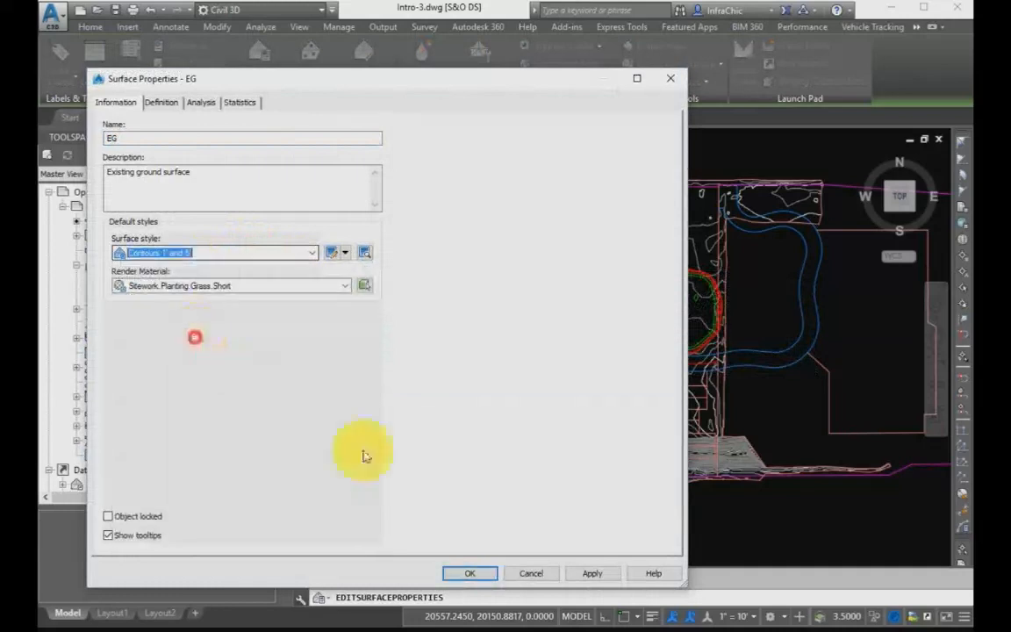
click(470, 573)
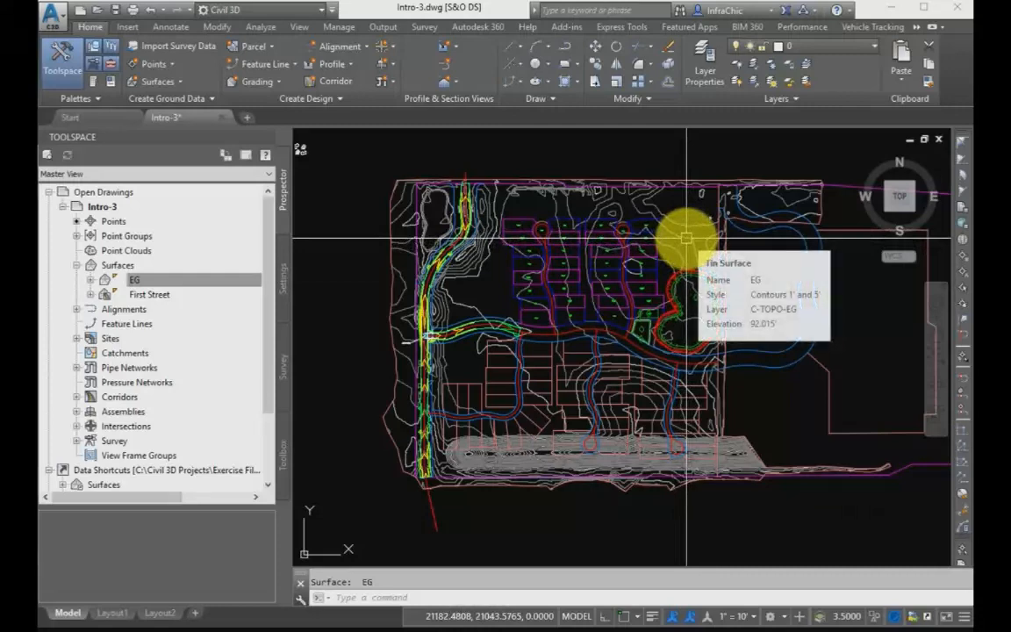
Change the EG surface's style to Contours 1' and 5' (Design) and clear the selection.
click(686, 238)
right_click(687, 238)
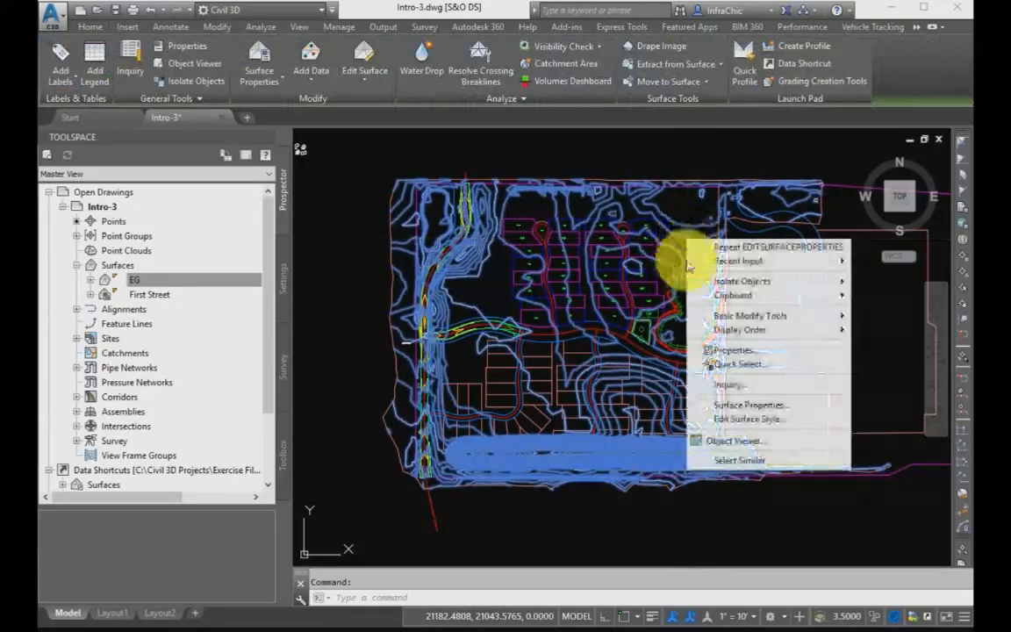
click(715, 403)
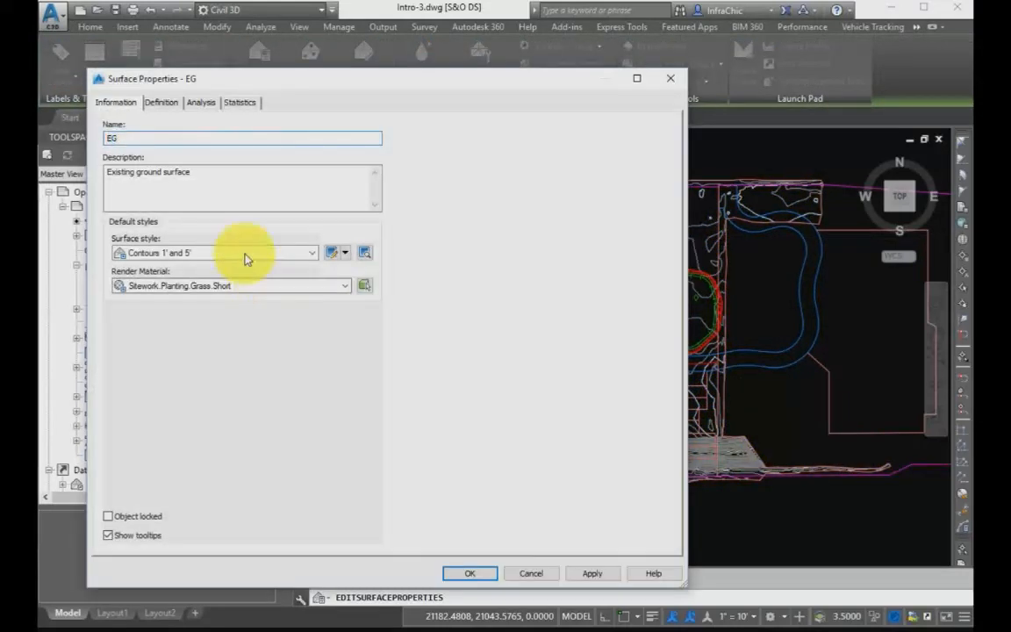
click(244, 252)
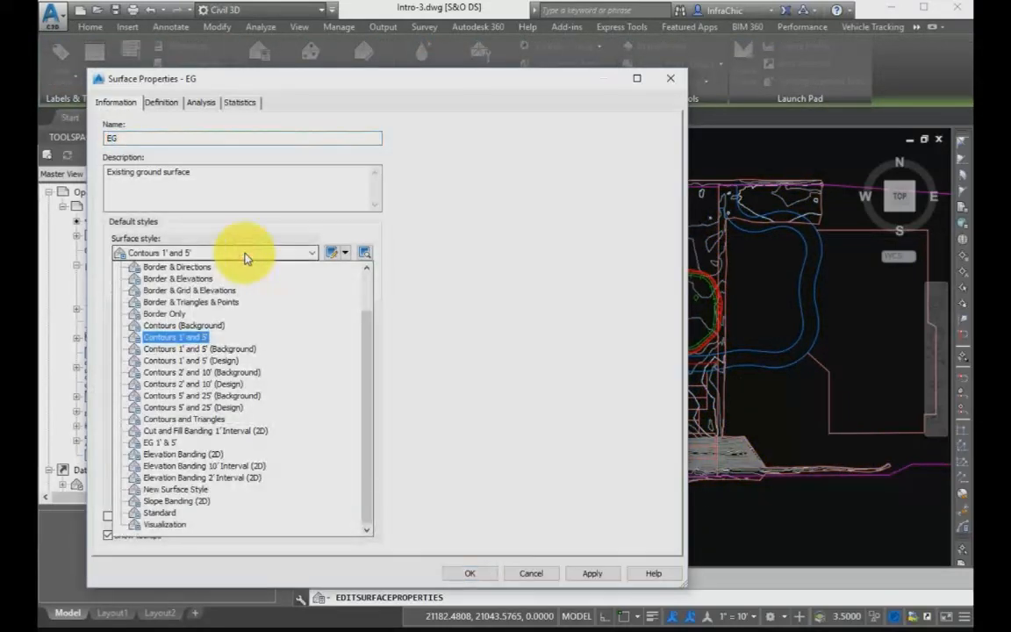
click(217, 369)
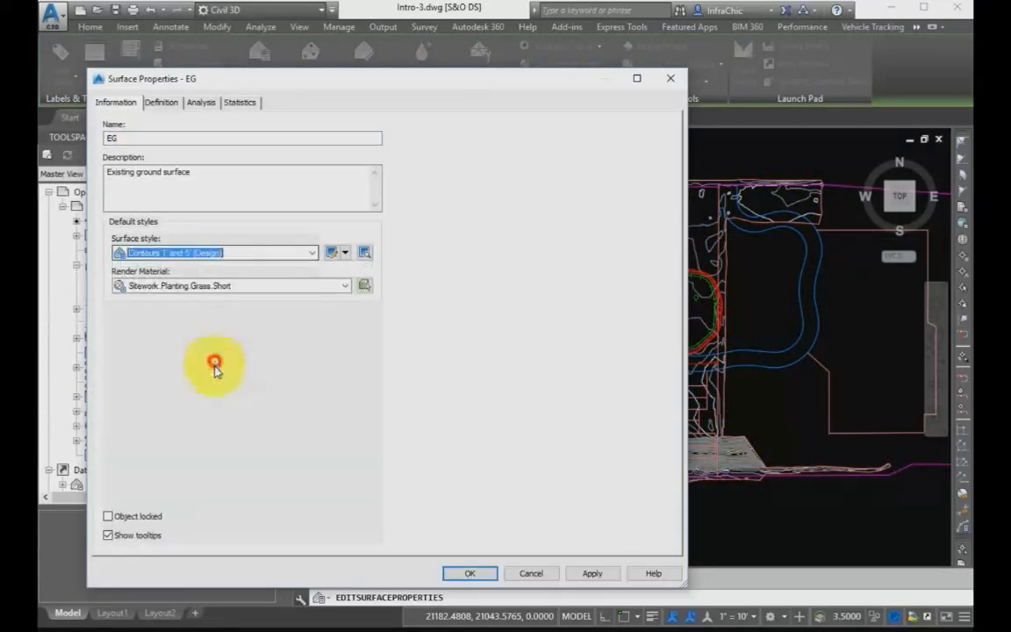
click(466, 572)
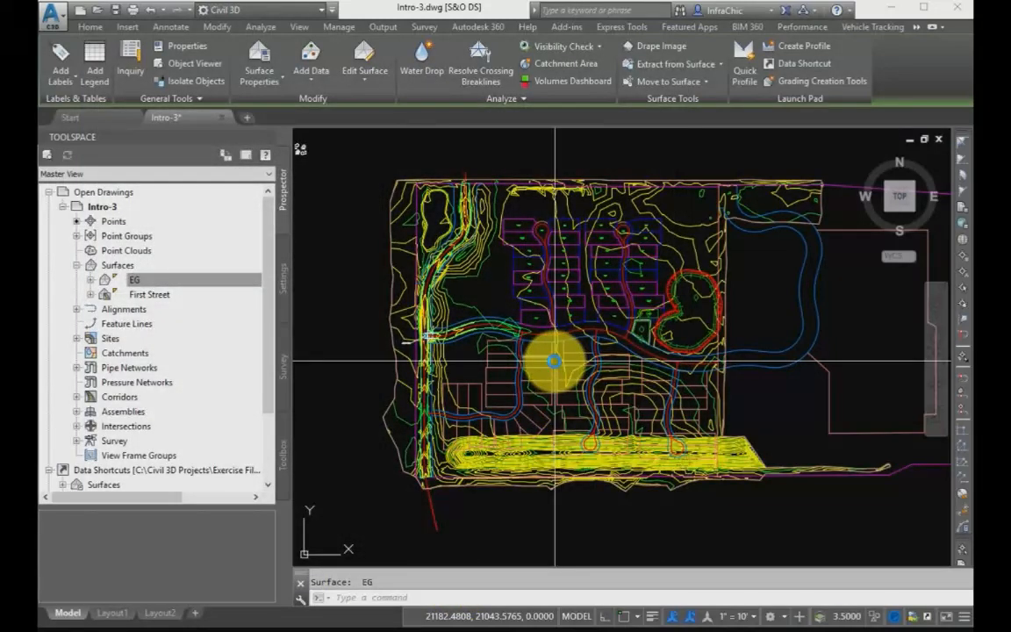
key(Escape)
Review the rebuild options of the EG surface and clear the selection.
mouse_move(473, 307)
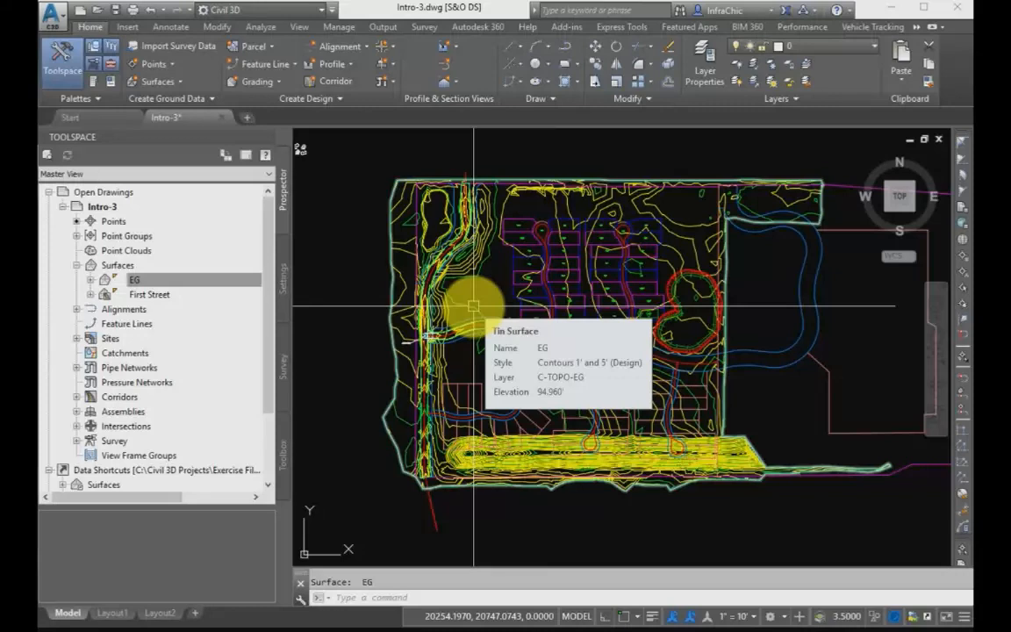
click(473, 306)
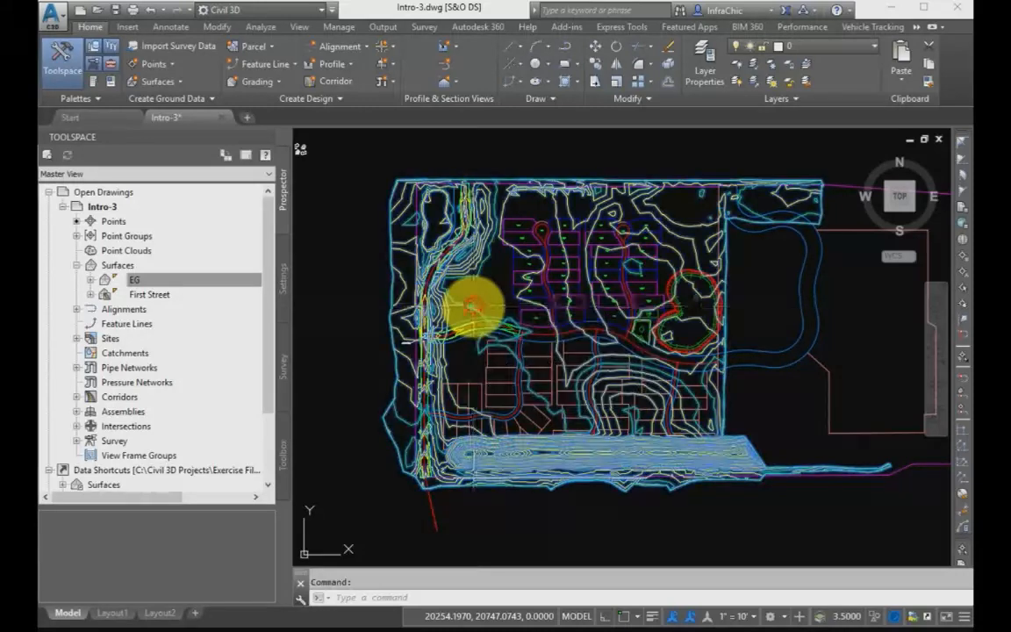
right_click(146, 283)
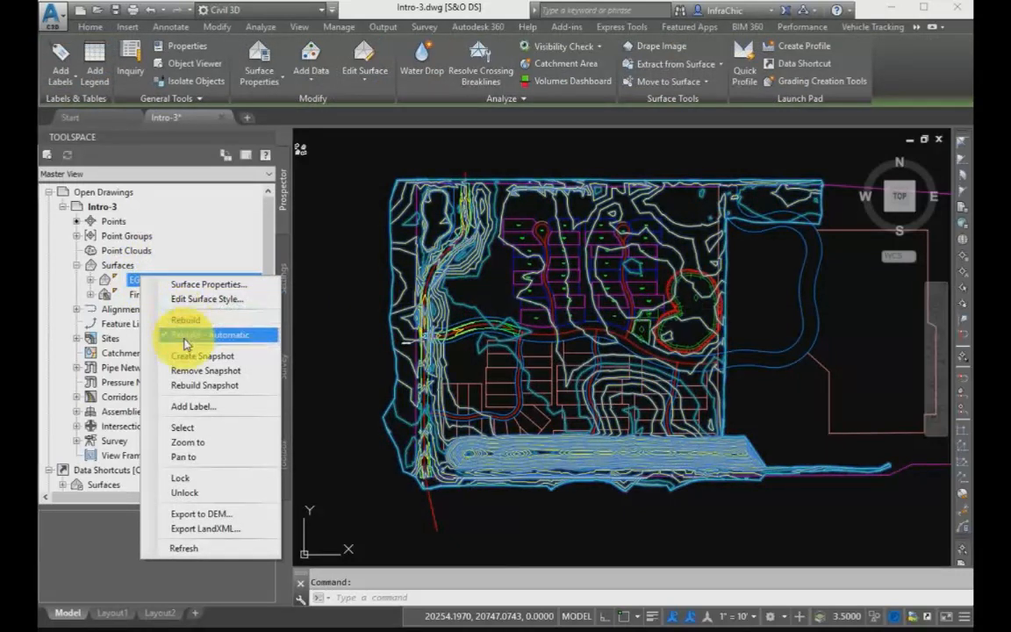
click(130, 282)
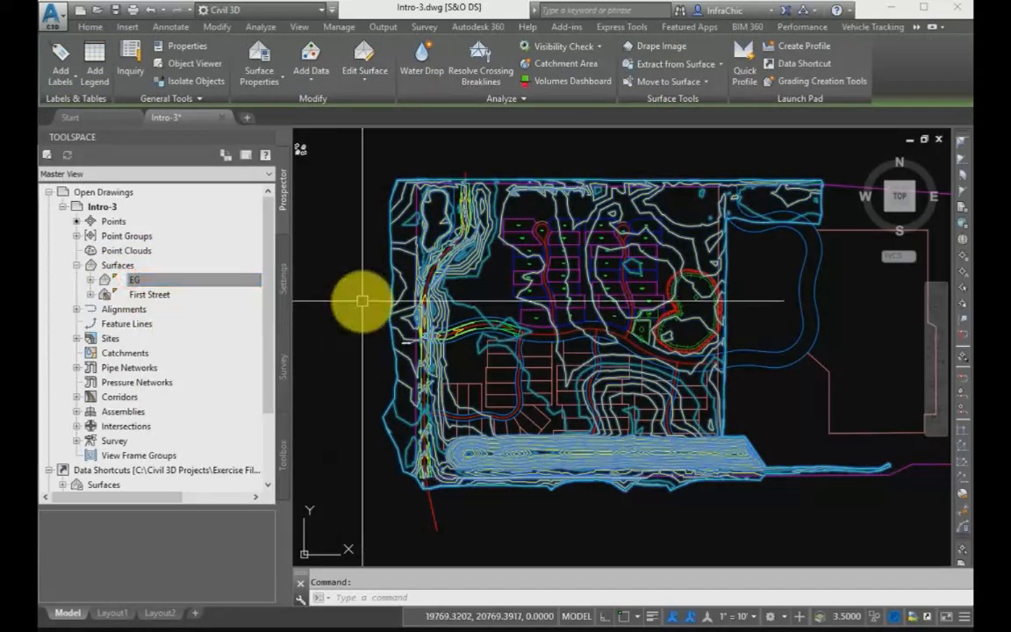
key(Escape)
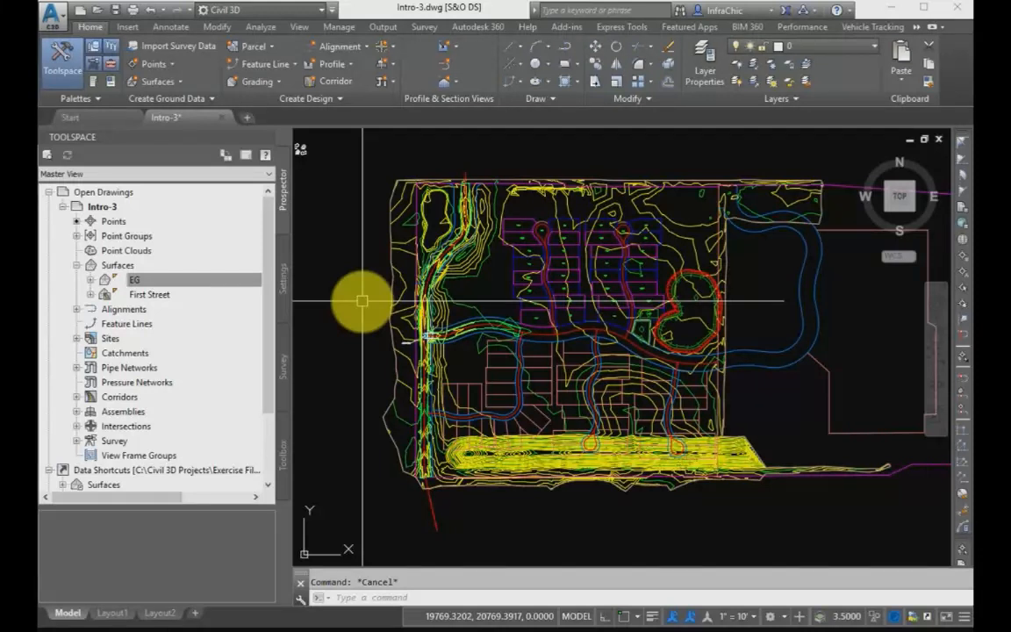
Rebuild the out-of-date First Street corridor.
click(77, 397)
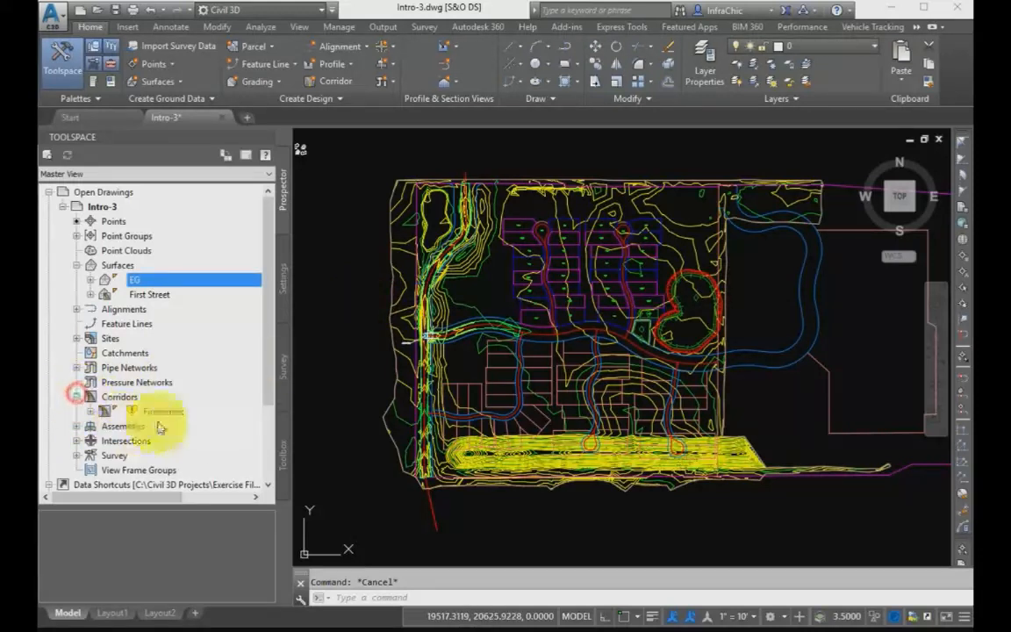
right_click(166, 416)
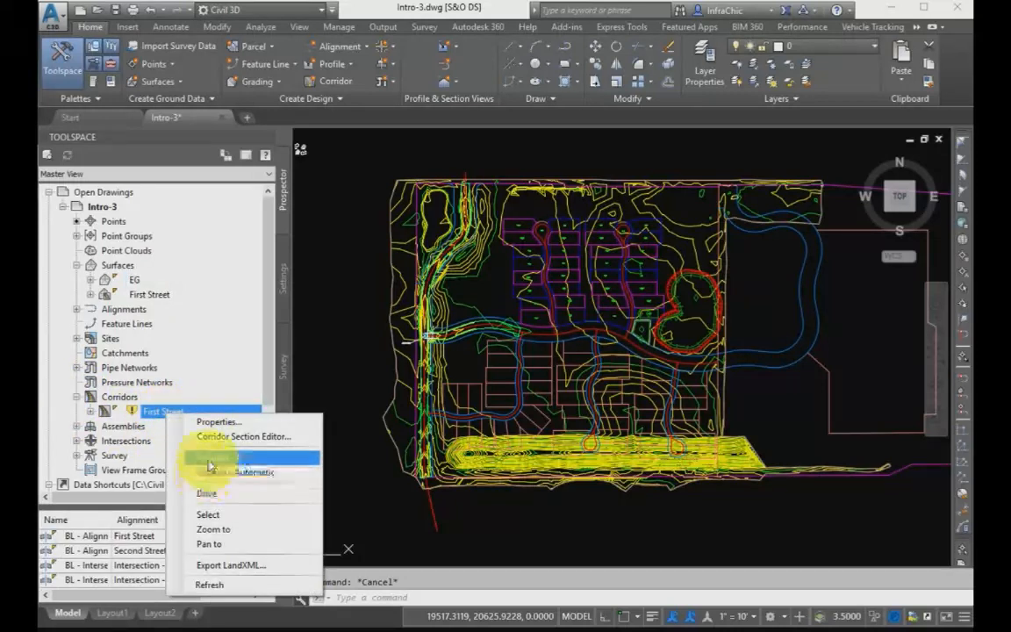
click(79, 397)
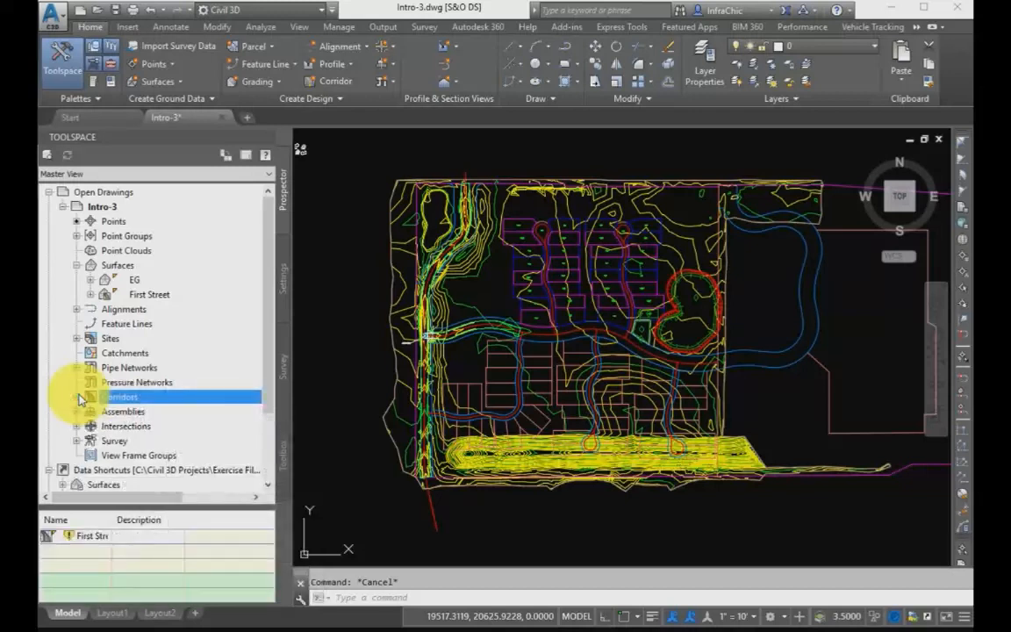
click(79, 397)
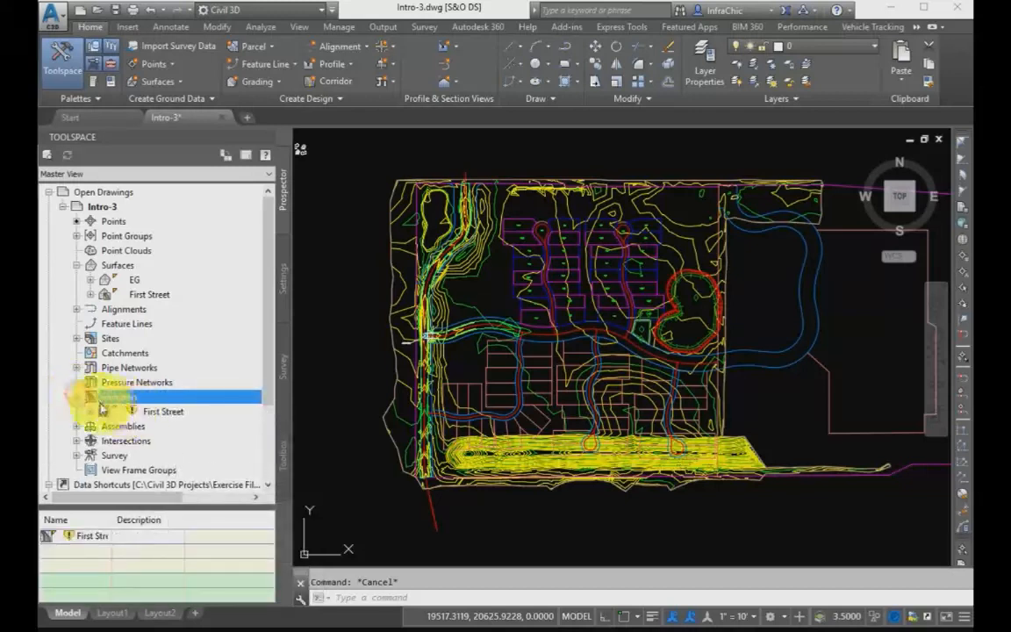
click(154, 413)
right_click(154, 413)
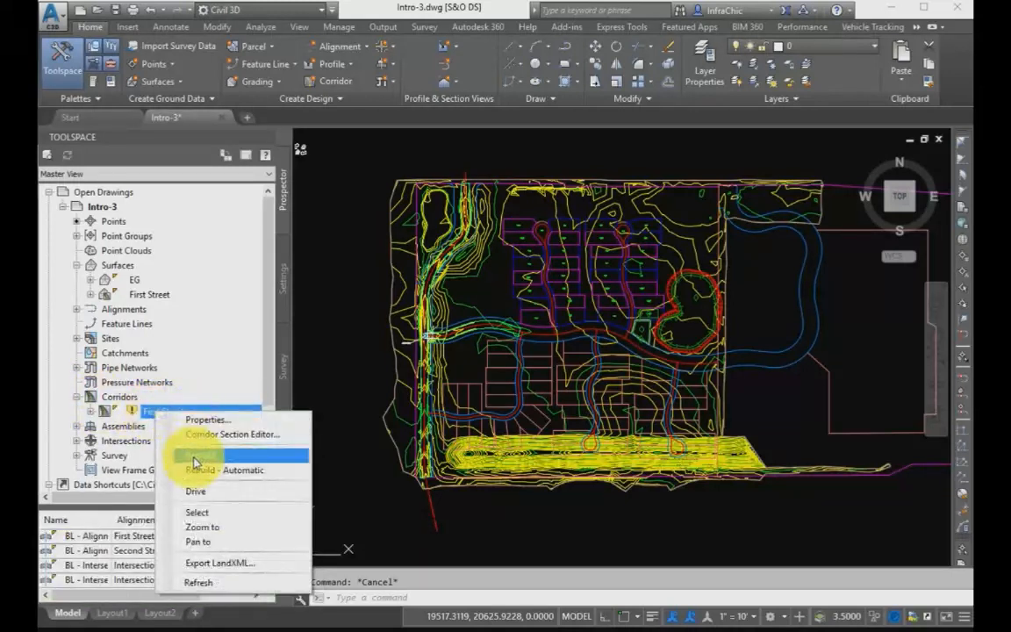
click(194, 456)
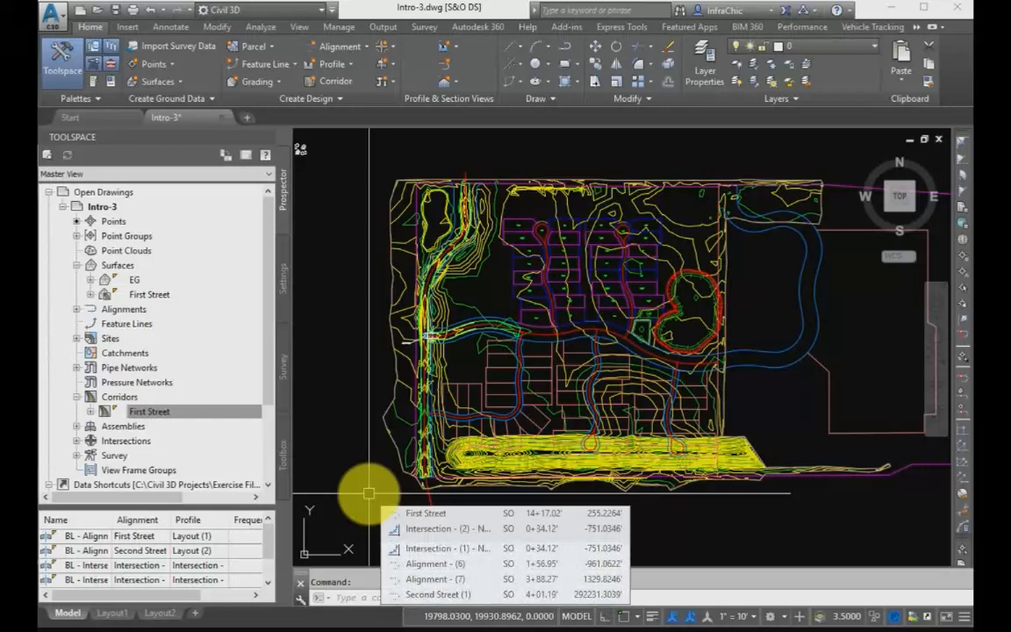
click(461, 303)
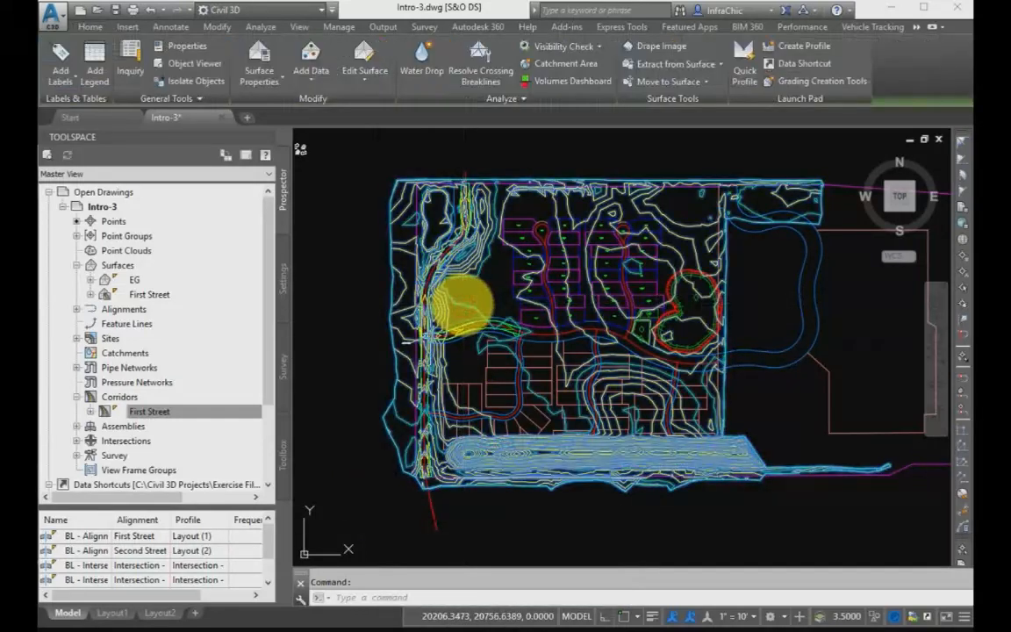
key(Escape)
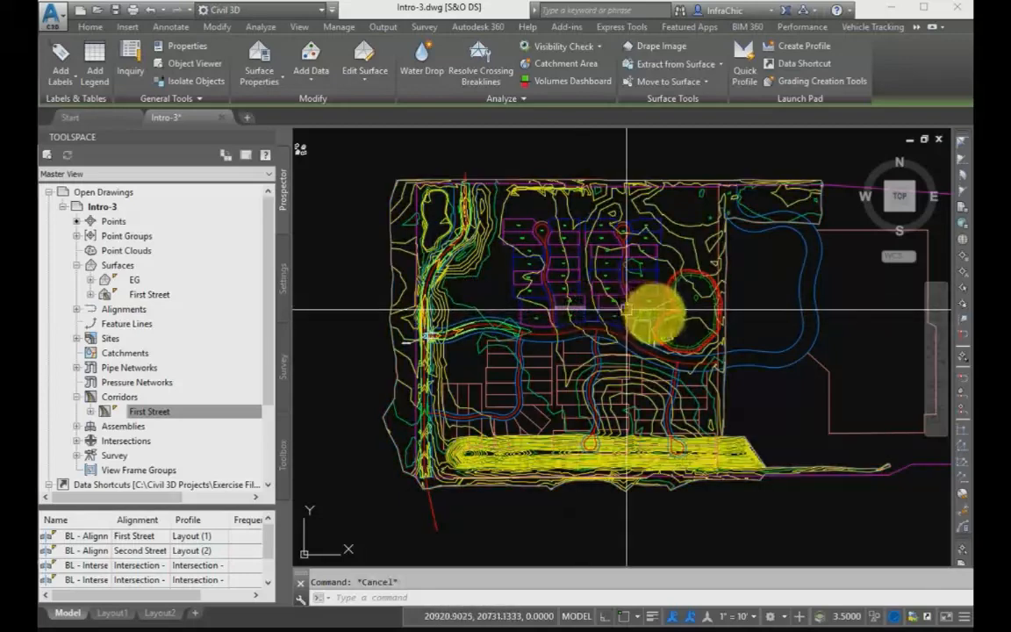
Stretch the diamond marker of the grading inside the small rectangular pad down to the pad's lower edge.
scroll(654, 316, up, 5)
scroll(654, 316, up, 4)
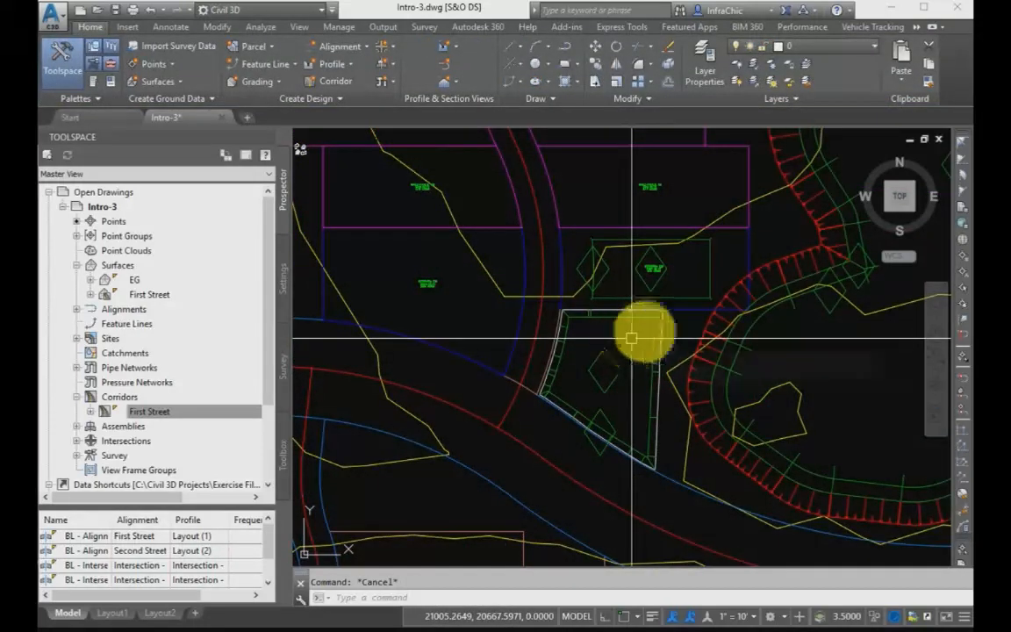
click(657, 283)
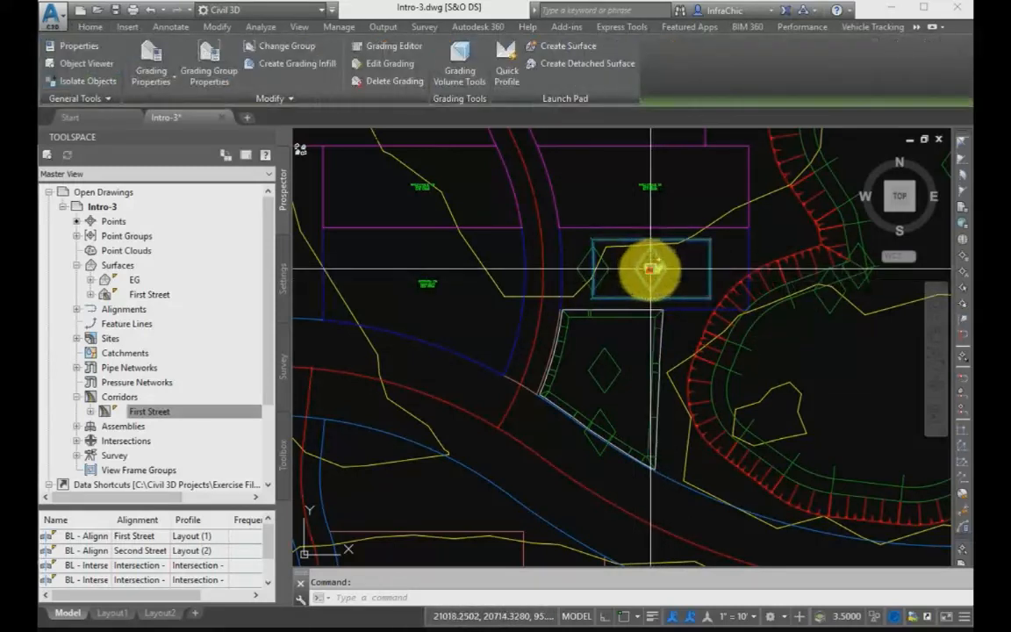
click(650, 269)
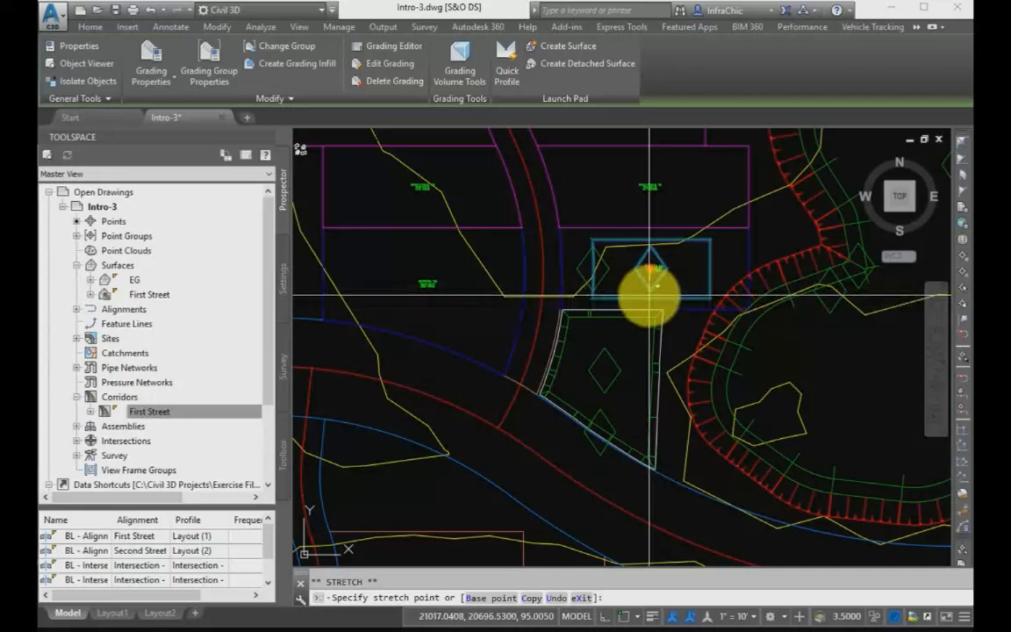
click(647, 296)
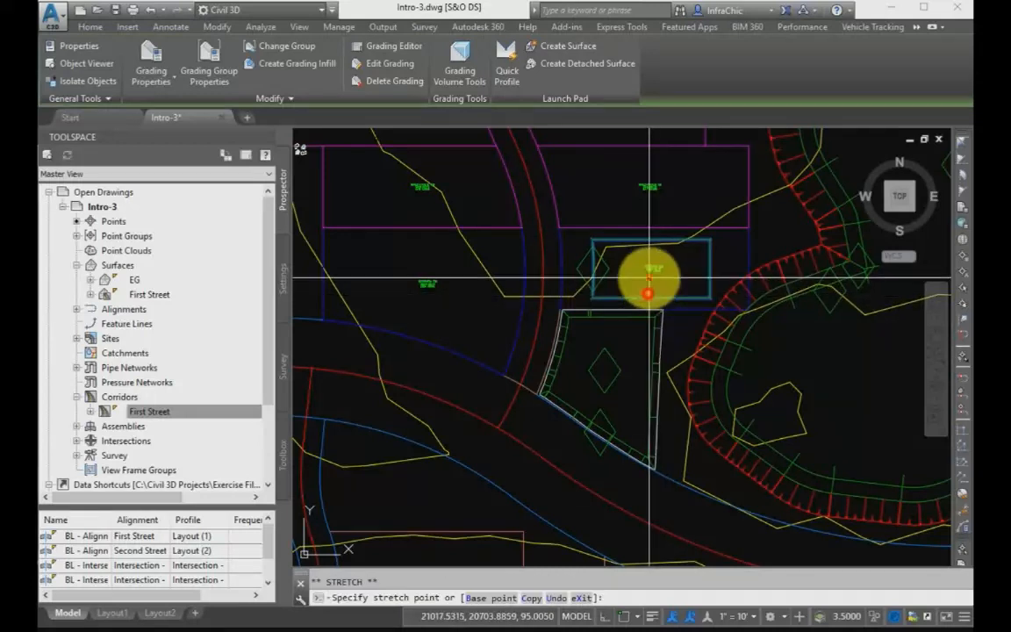
key(Escape)
Try to move the rectangular pad's grading a short distance with the Move command, using a base point on the pad's lower edge.
text(m)
key(Return)
click(674, 292)
key(Return)
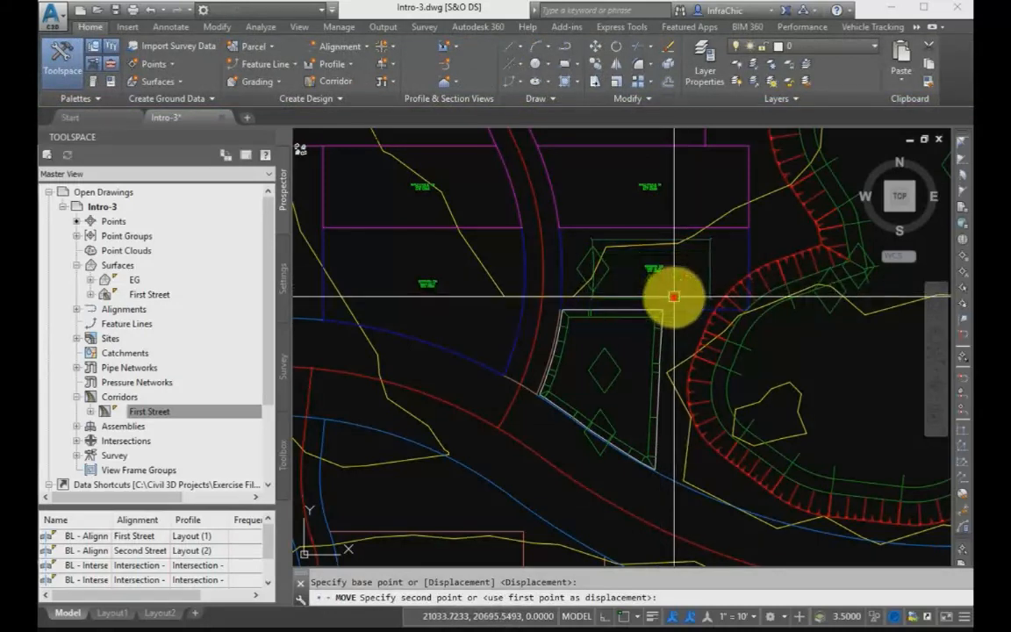
click(677, 296)
key(Return)
click(684, 296)
key(Return)
click(678, 285)
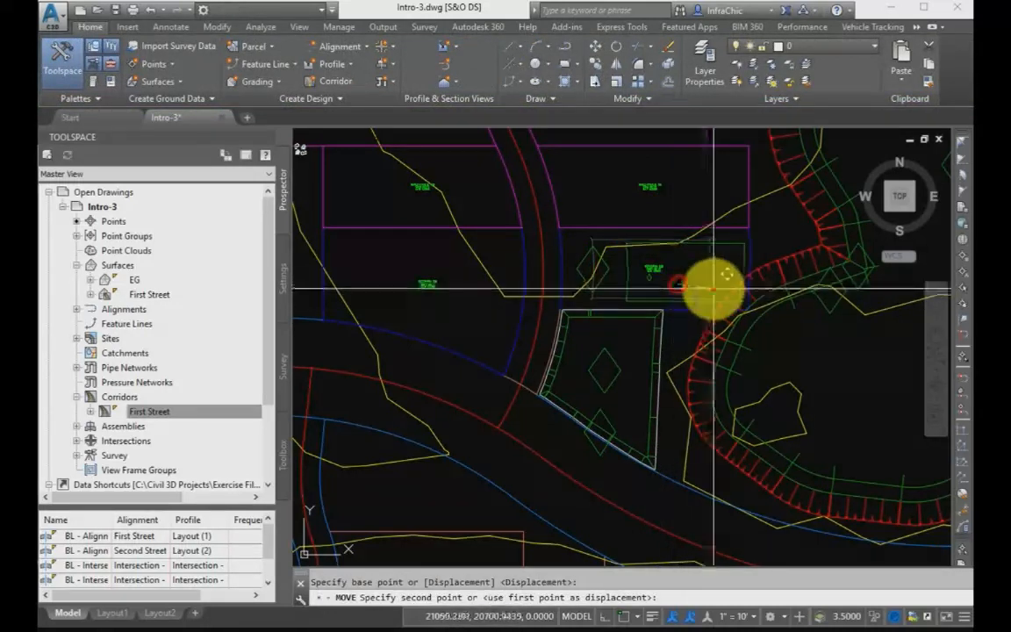
click(604, 277)
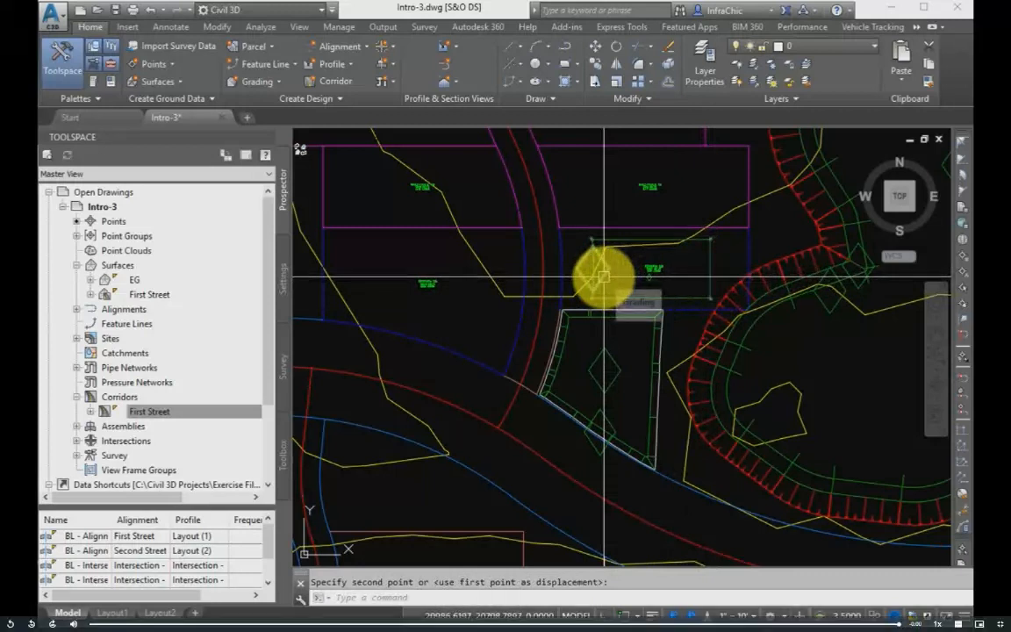